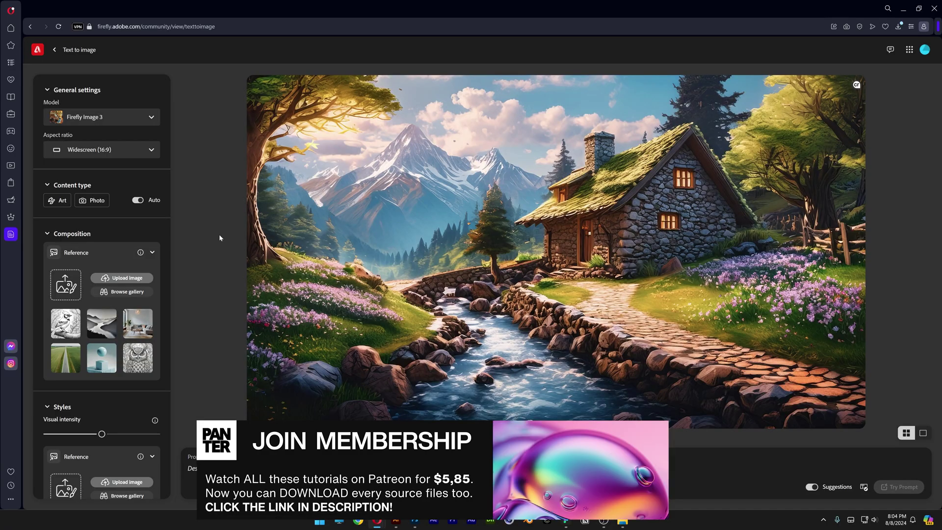
Choose Widescreen 16:9, Photo, Hyper realistic and Studio light, then enter 'hard black charcoal, isolated on white background'
click(144, 149)
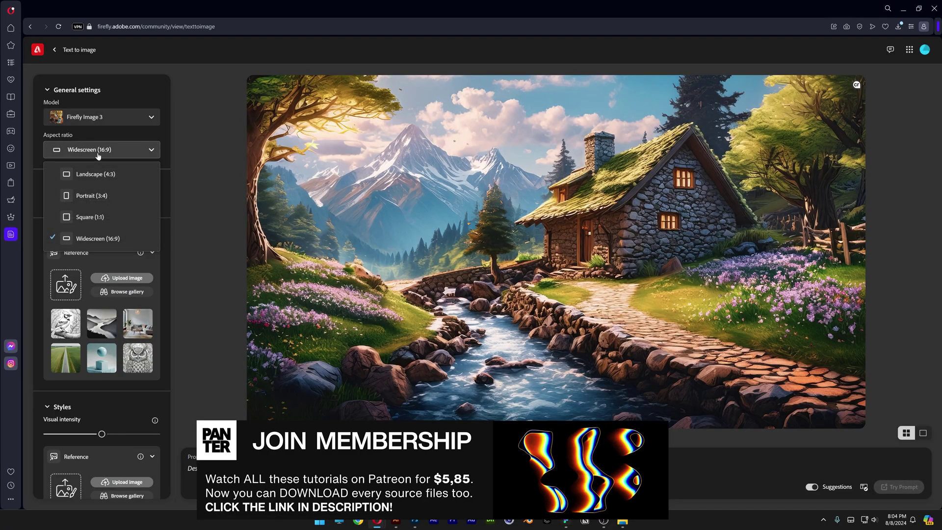
click(107, 241)
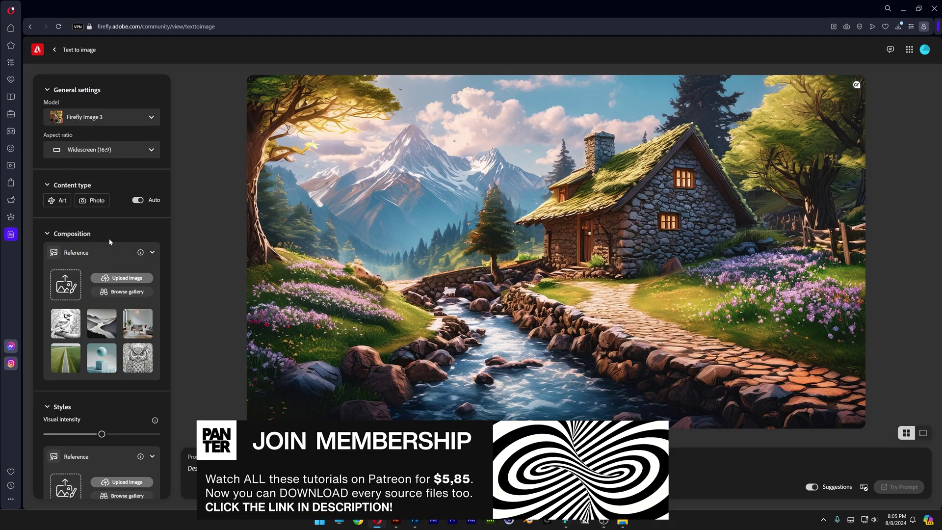
click(98, 201)
scroll(125, 238, down, 7)
click(134, 360)
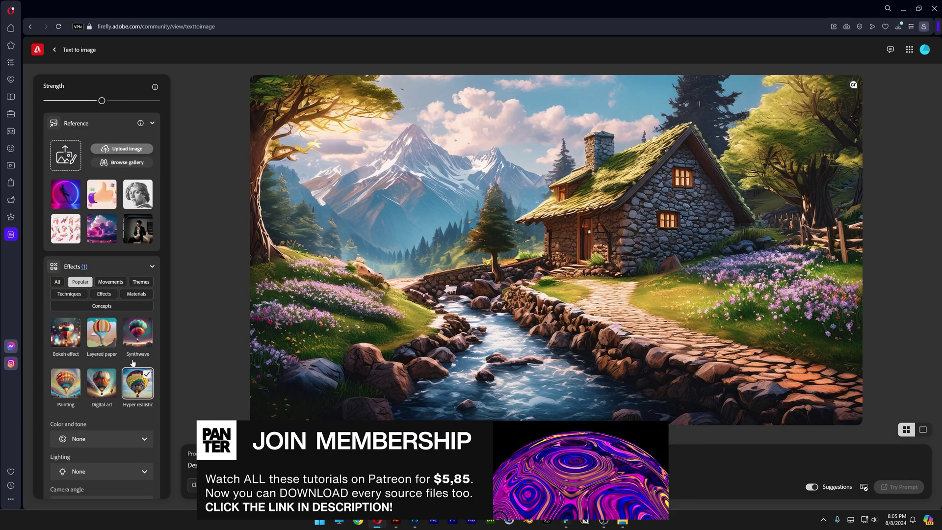
click(95, 444)
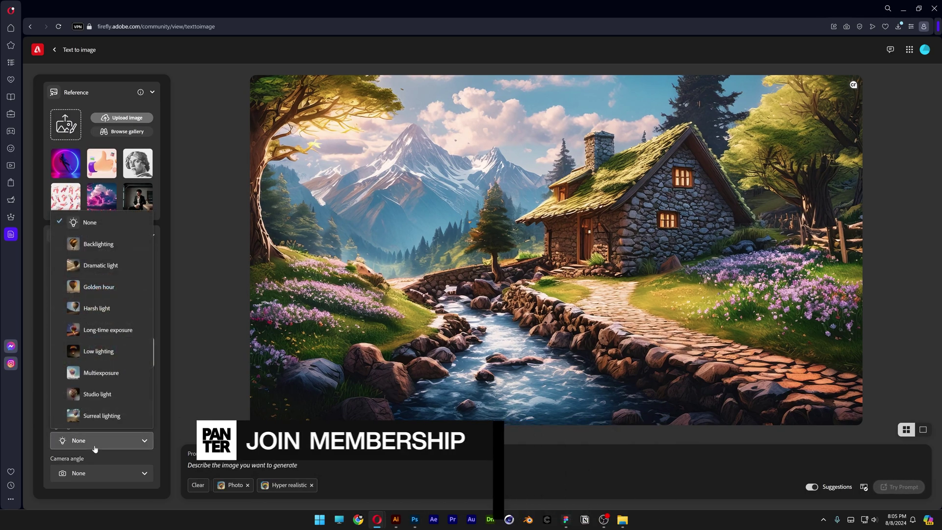
click(117, 394)
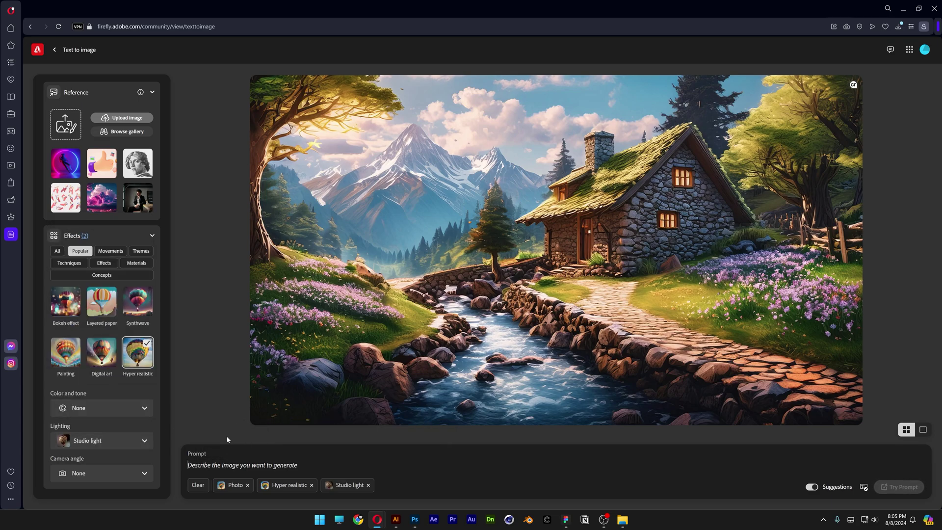
text(hard black charcoal,)
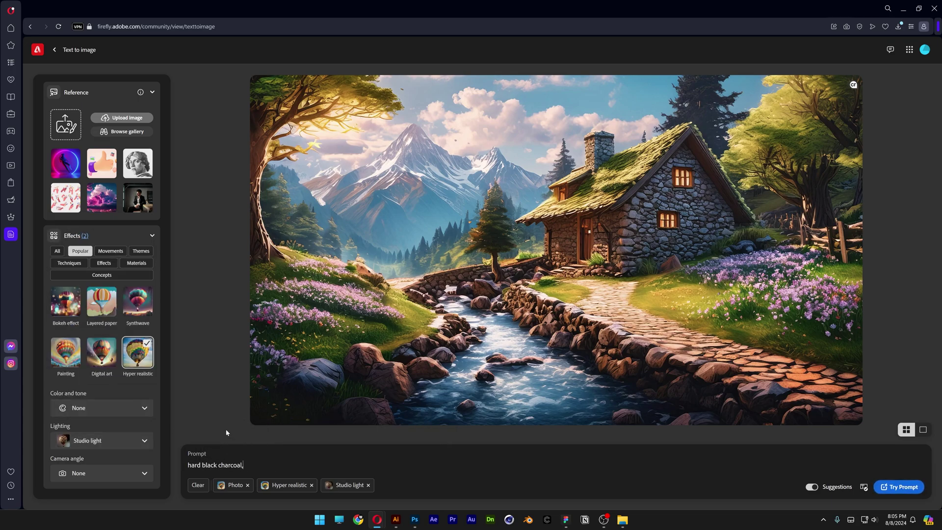
text( isolated on white background)
Generate from the charcoal prompt and apply the top-left result via Edit > Use as style reference
click(904, 488)
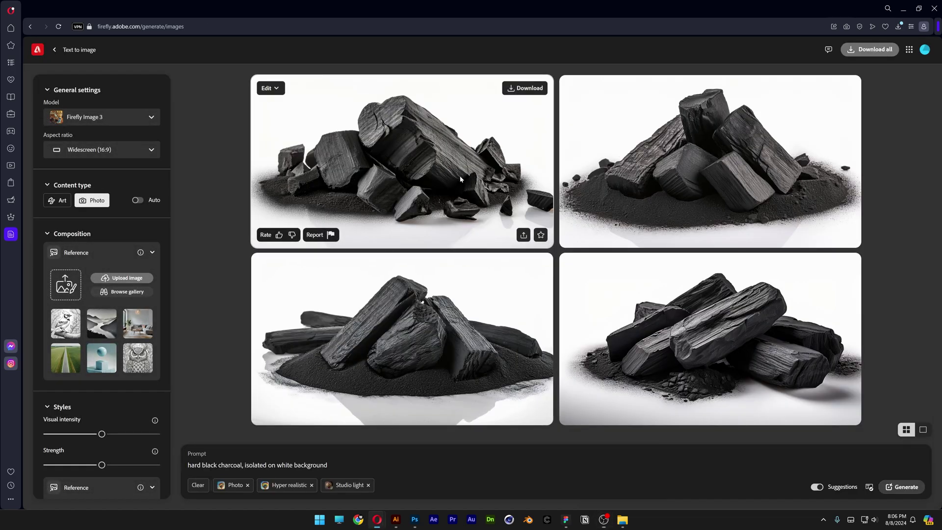
click(461, 179)
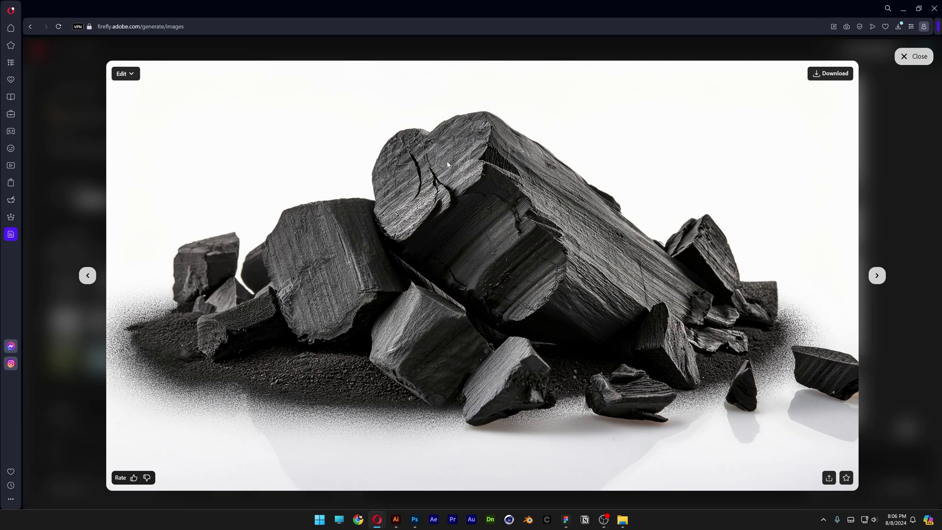
click(130, 76)
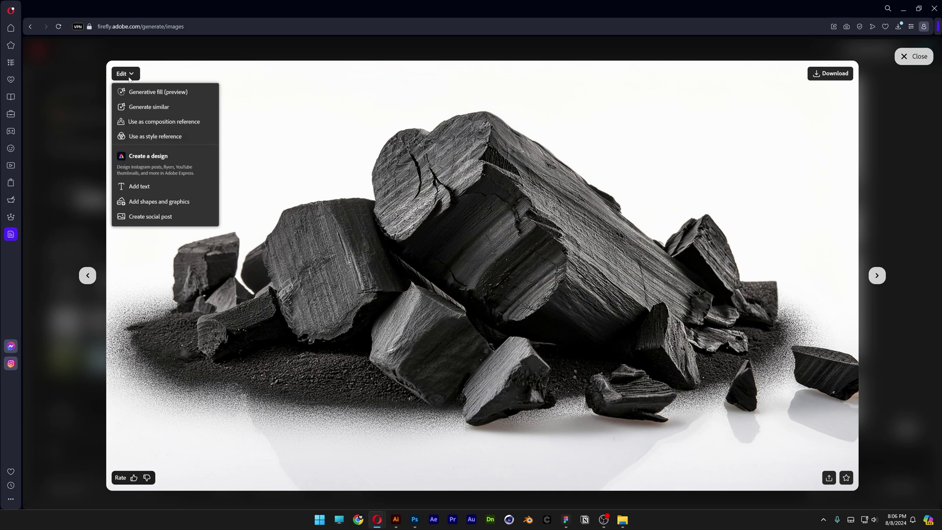
click(167, 137)
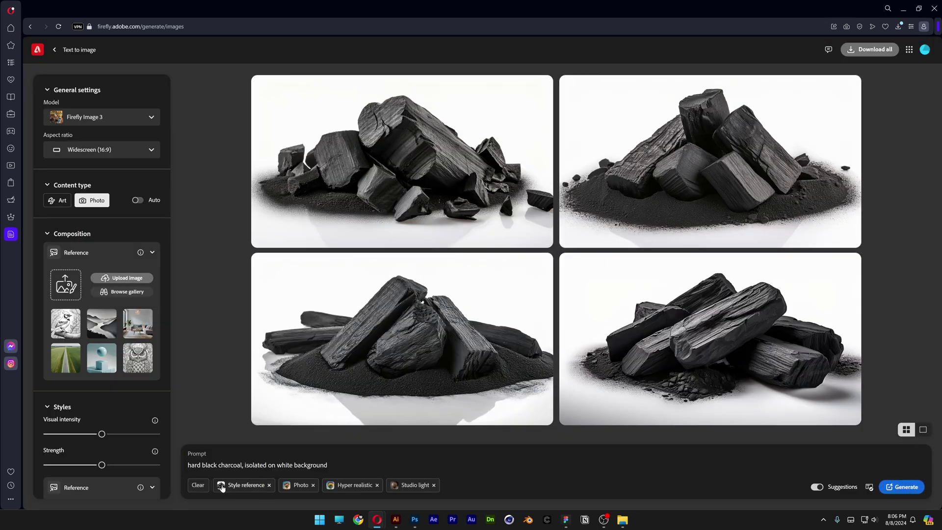
scroll(122, 395, down, 4)
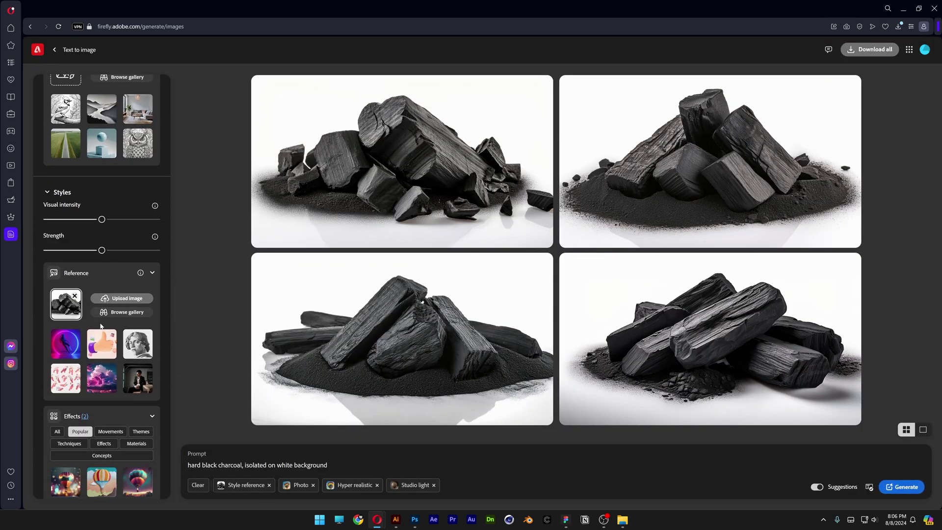
scroll(61, 316, down, 2)
scroll(77, 297, up, 5)
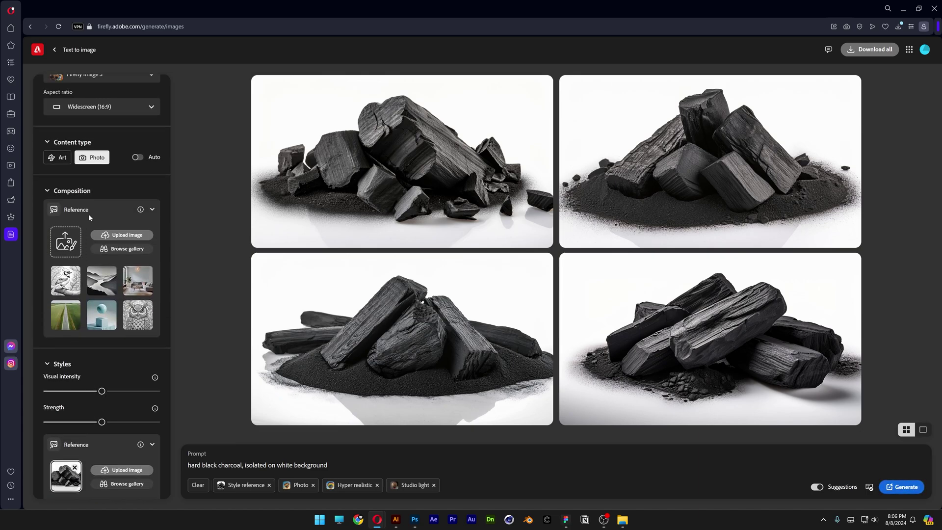
Upload the blocky N letter screenshot as the composition reference image
click(128, 236)
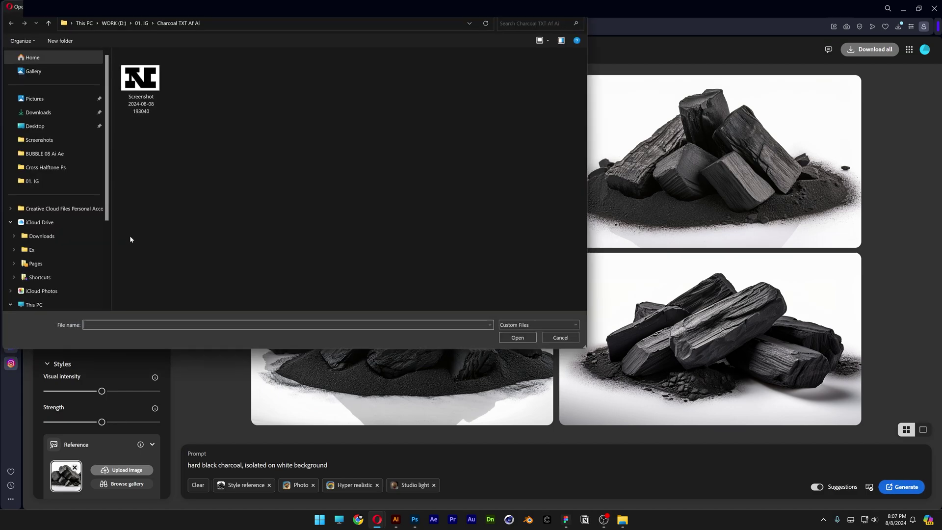
click(141, 81)
click(517, 338)
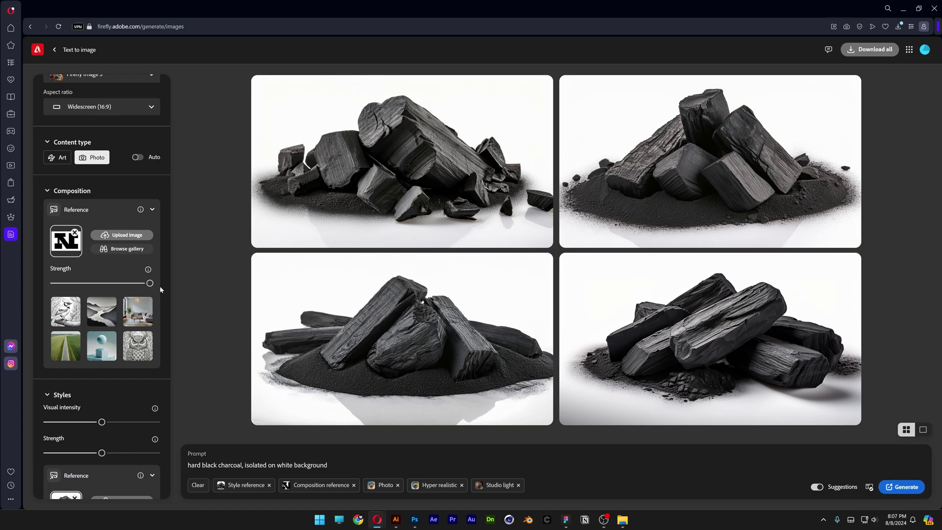
Lower the style visual intensity, prefix the prompt with 'letter made of', and generate
scroll(160, 286, down, 4)
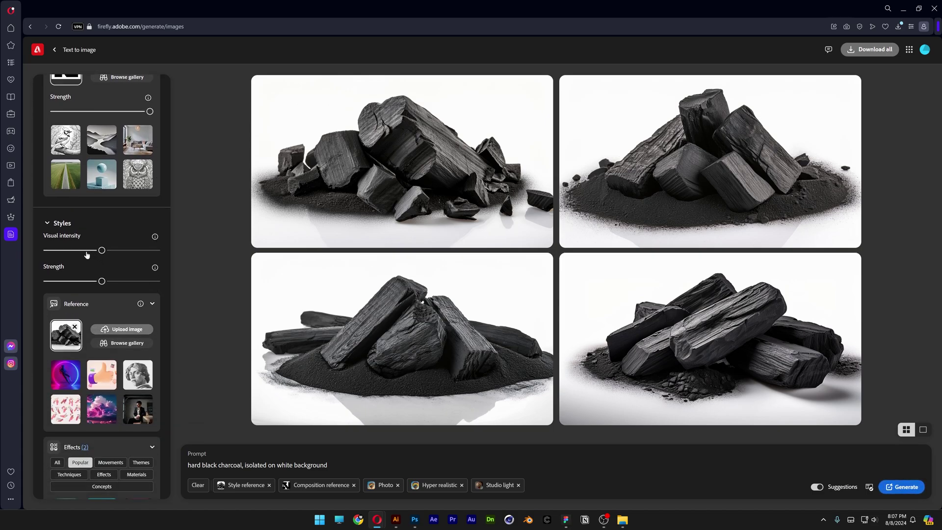
drag(79, 250, 46, 282)
text(letter made of)
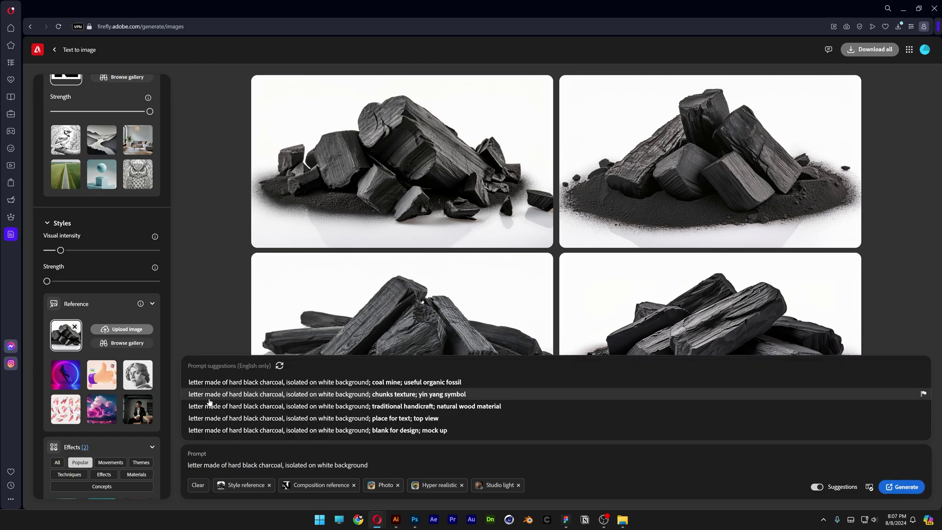
click(902, 487)
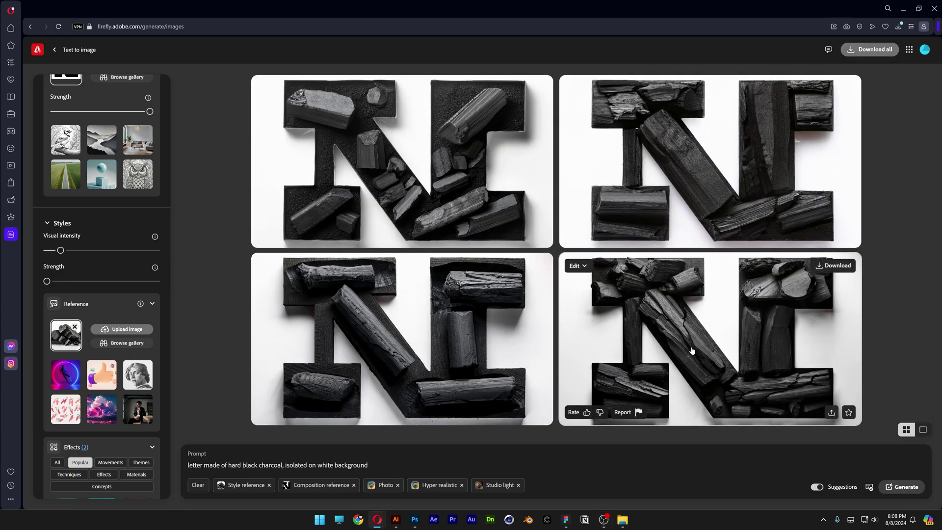
Download the top-right charcoal N as JPG, browse the other results, then max out style strength
click(705, 193)
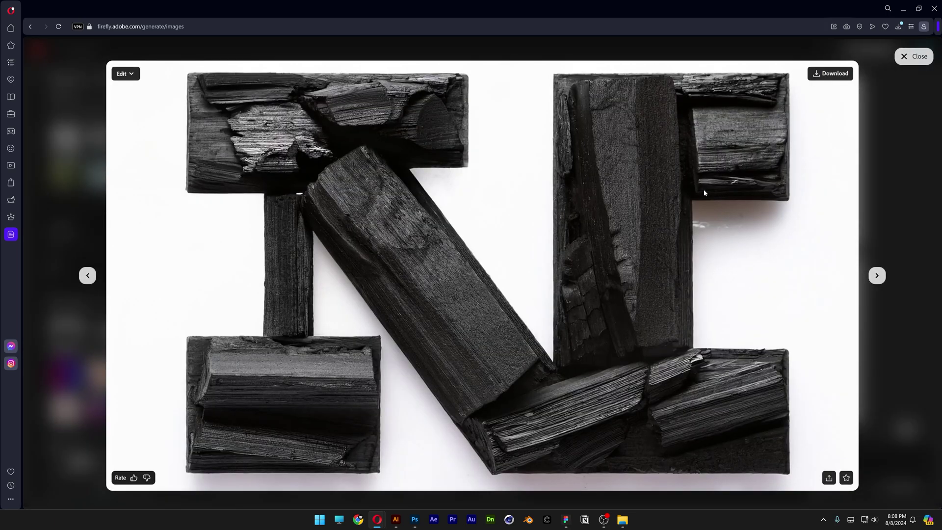
click(833, 75)
click(878, 284)
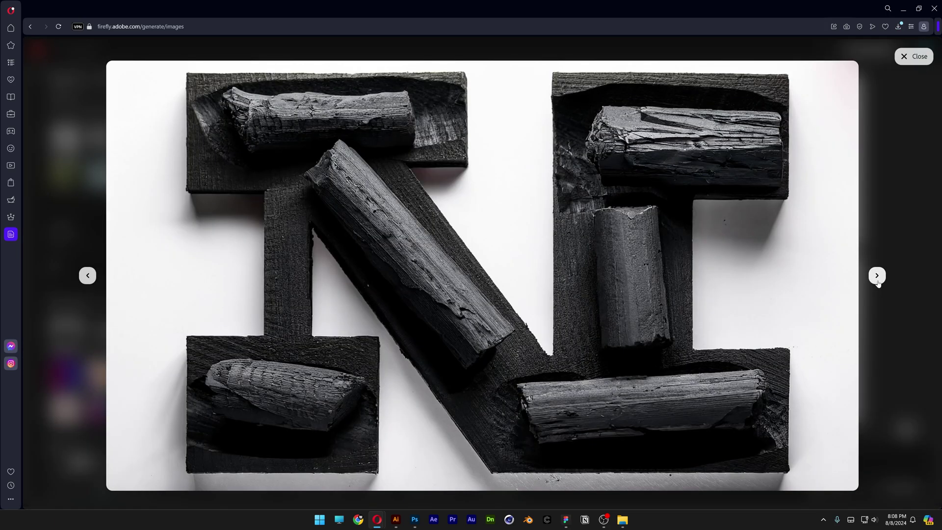
click(878, 283)
click(878, 283)
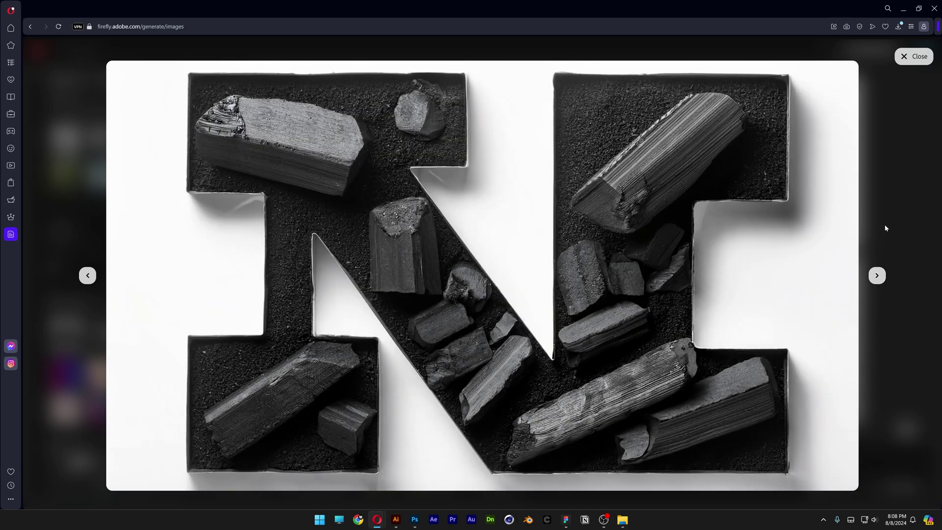
key(Escape)
drag(56, 281, 156, 282)
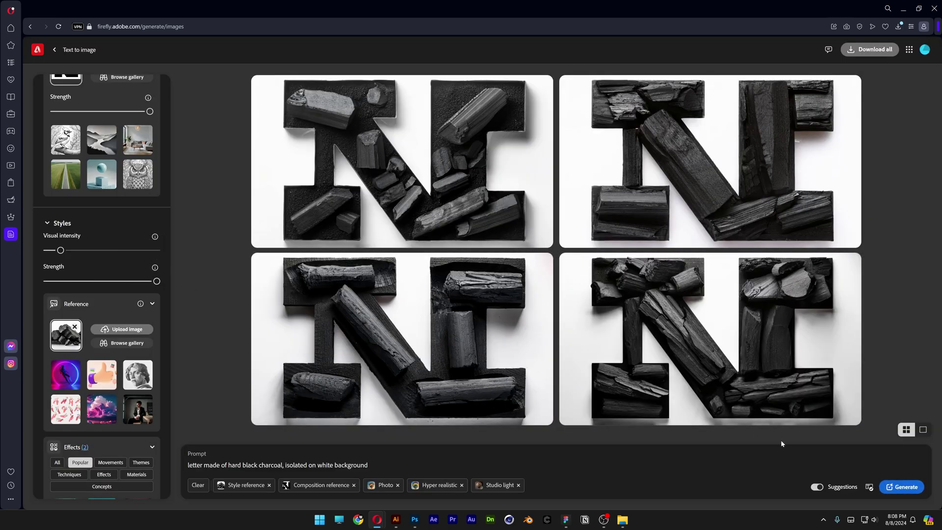
Regenerate at full style strength and download two of the new charcoal N variations
click(903, 487)
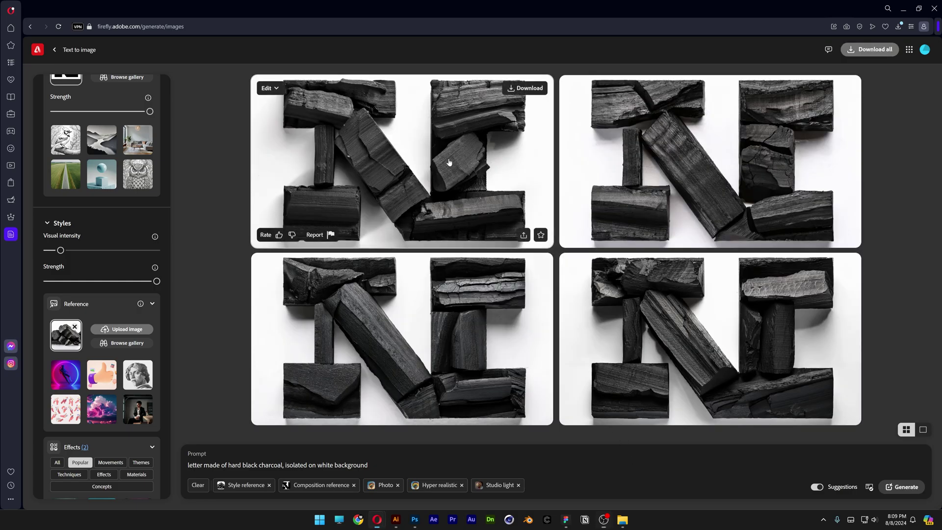
click(449, 162)
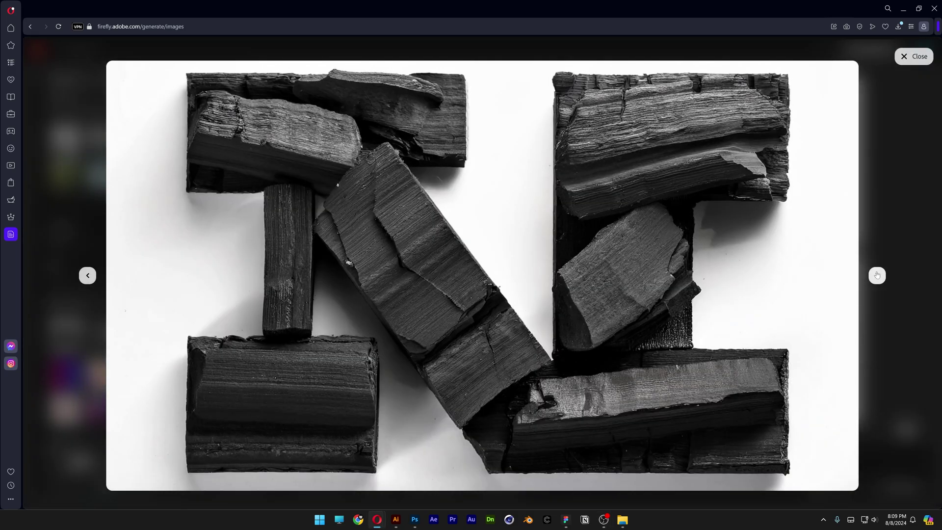
click(878, 275)
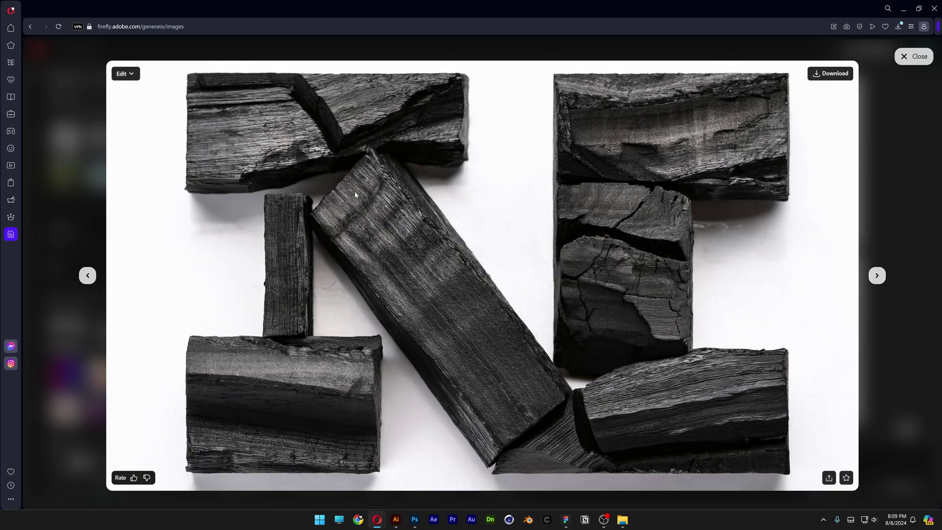
click(831, 73)
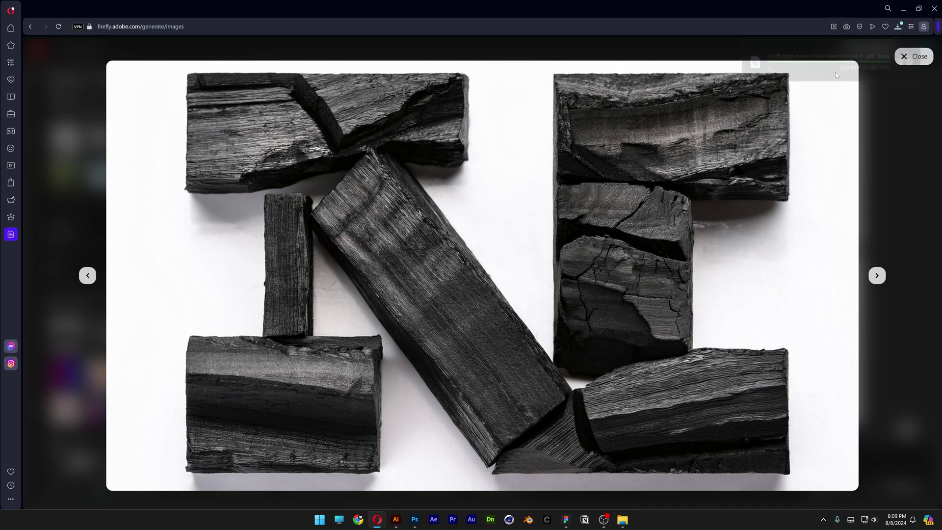
click(877, 275)
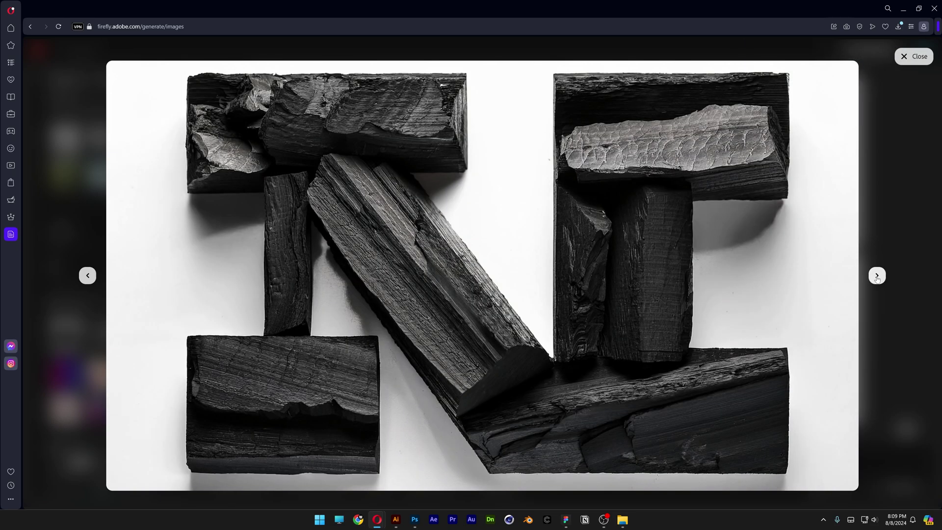
click(831, 73)
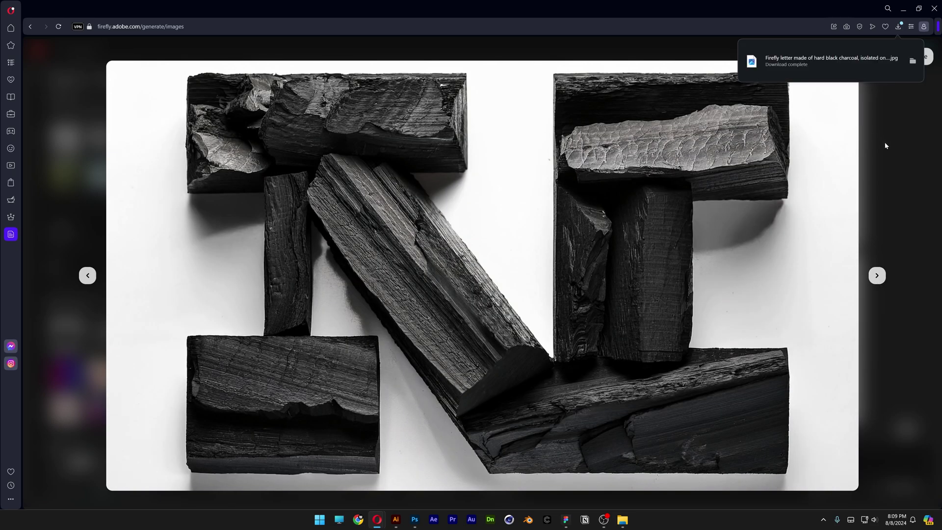
Set the composition reference strength to about halfway and generate new charcoal N images
click(886, 145)
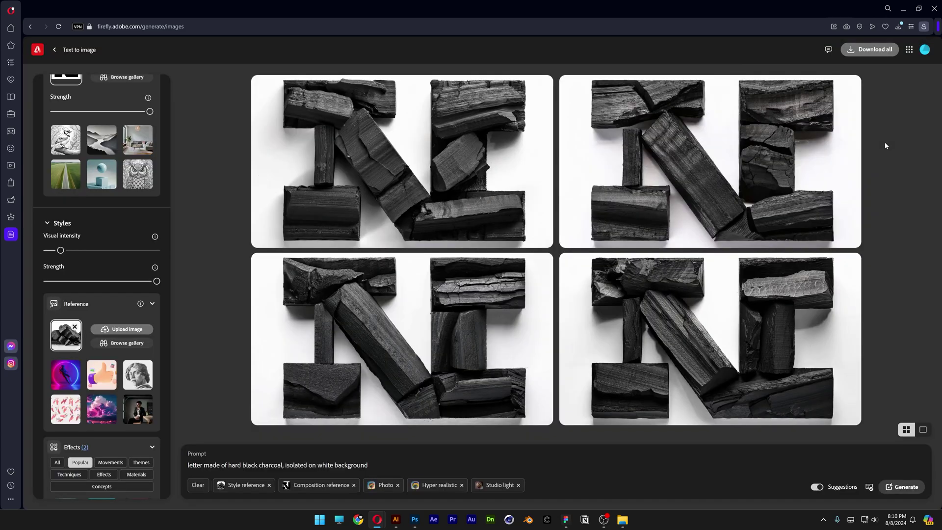
scroll(103, 247, up, 2)
scroll(104, 248, down, 1)
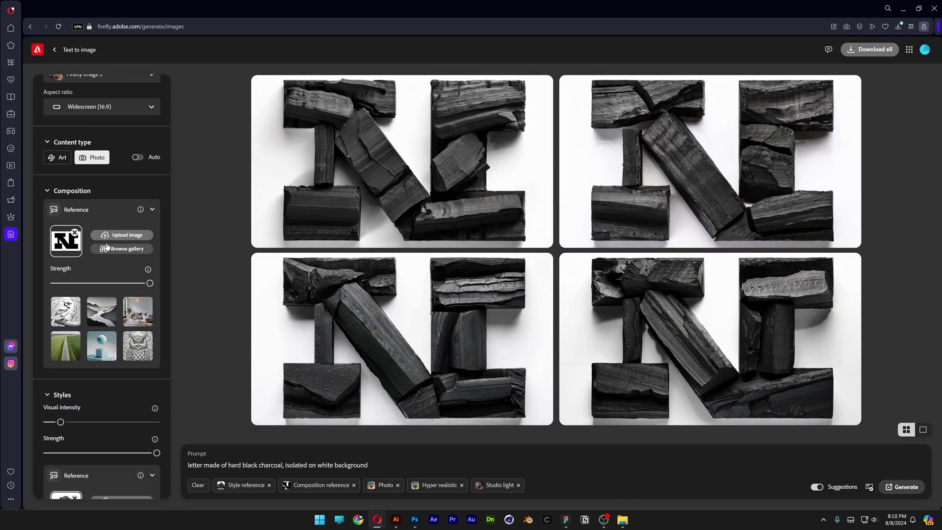
drag(54, 285, 101, 286)
scroll(97, 275, down, 4)
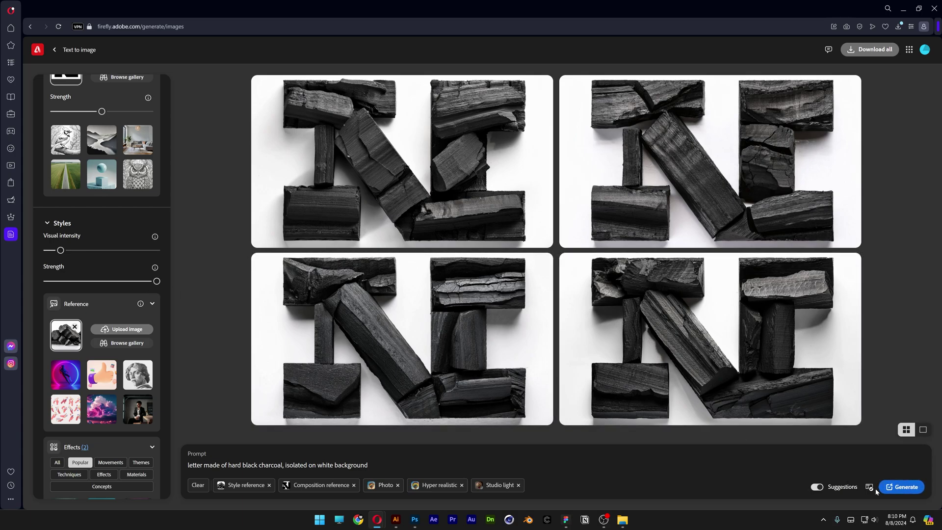
click(901, 488)
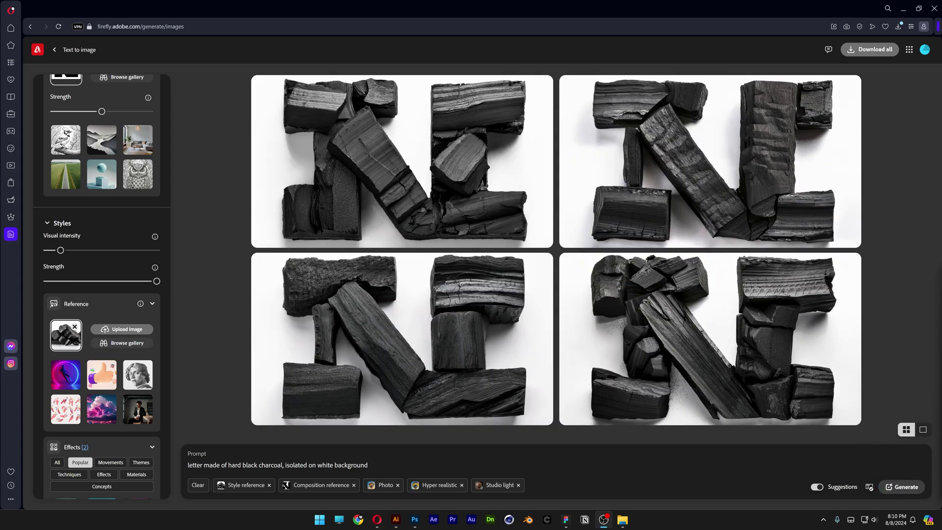
Review the new results full size, starting from the bottom-right image
click(686, 327)
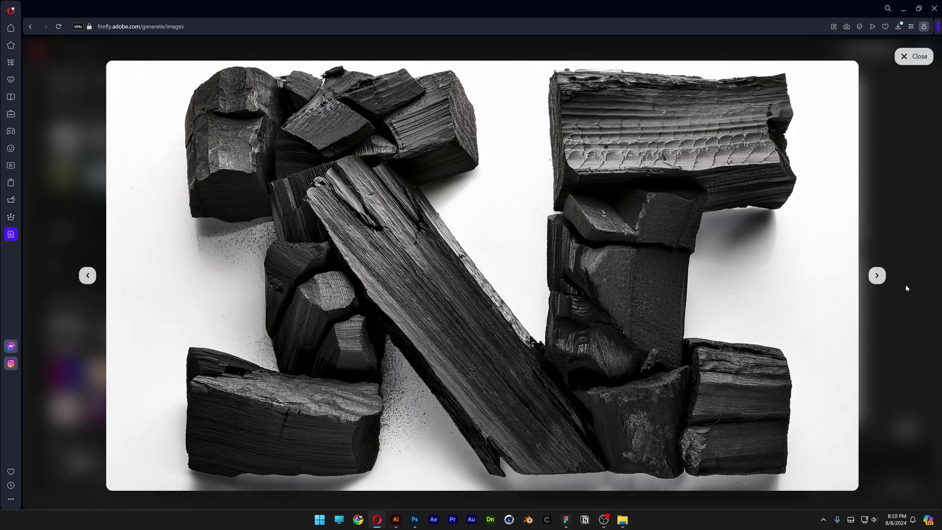
key(Right)
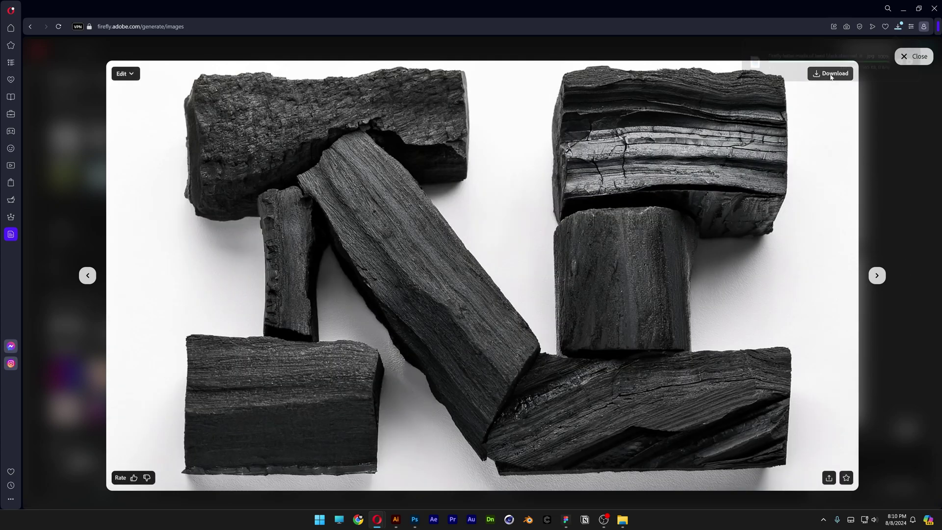
mouse_move(810, 178)
key(Right)
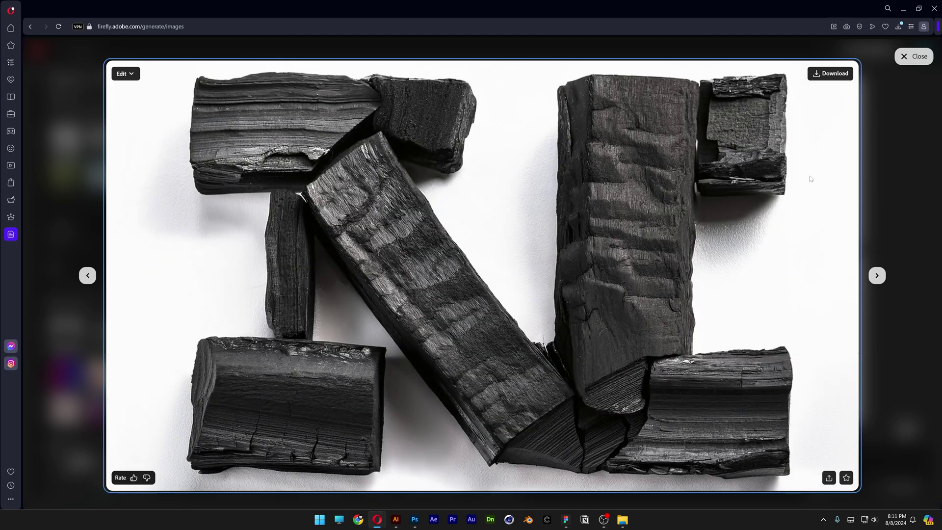
Generate a fresh set at higher visual intensity and download the top-right charcoal N
key(Escape)
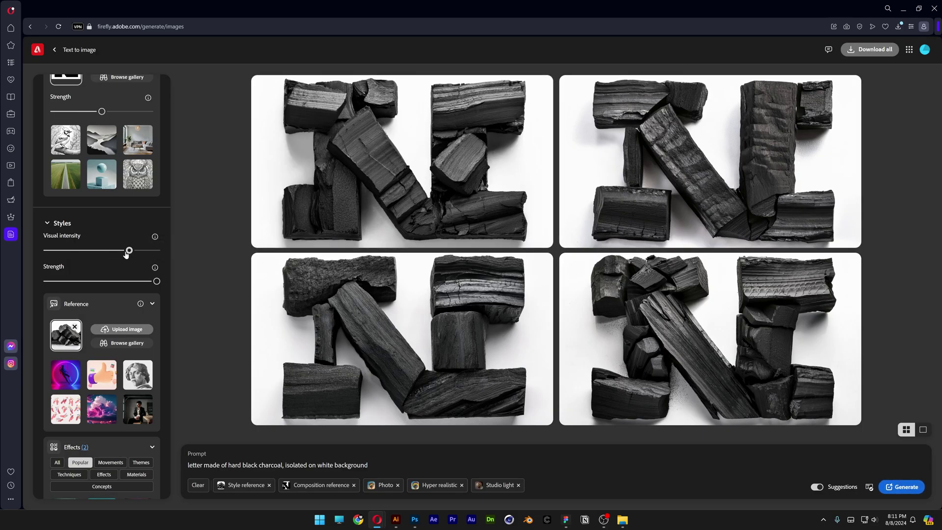
click(904, 485)
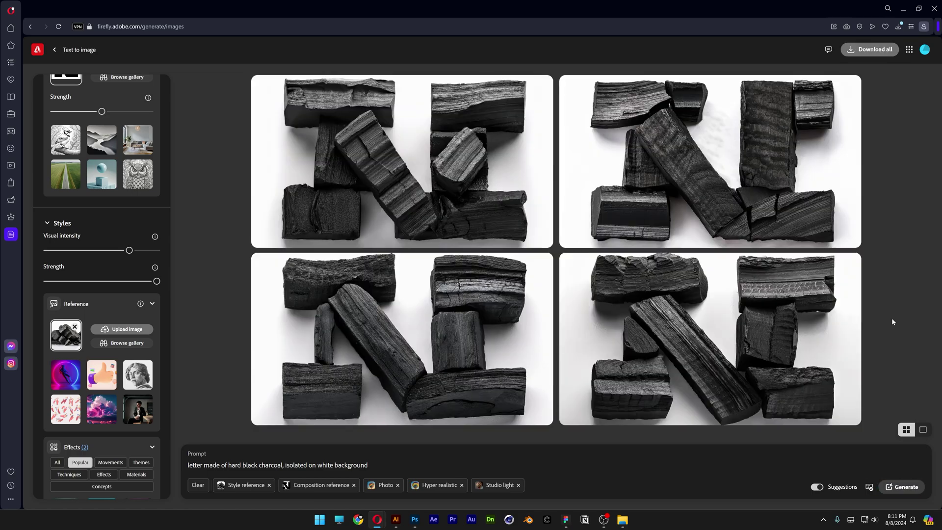
click(778, 167)
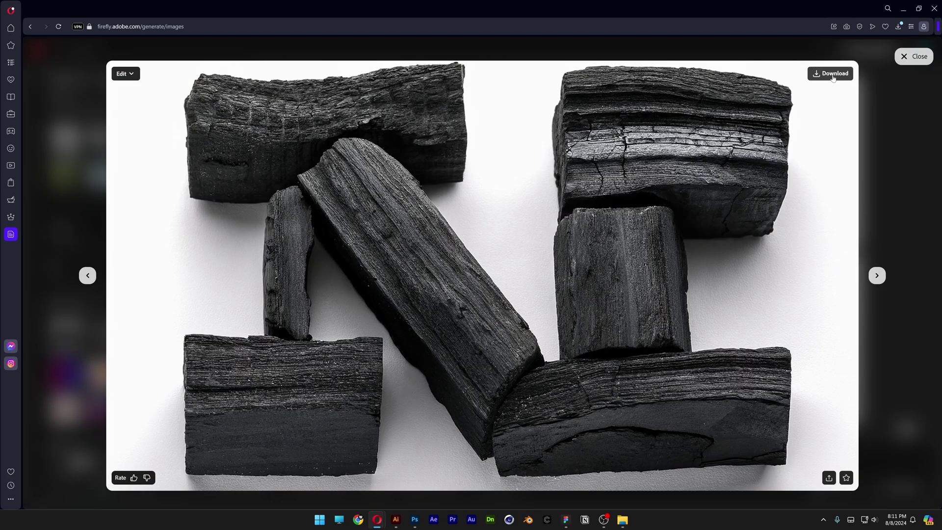
click(833, 74)
key(Right)
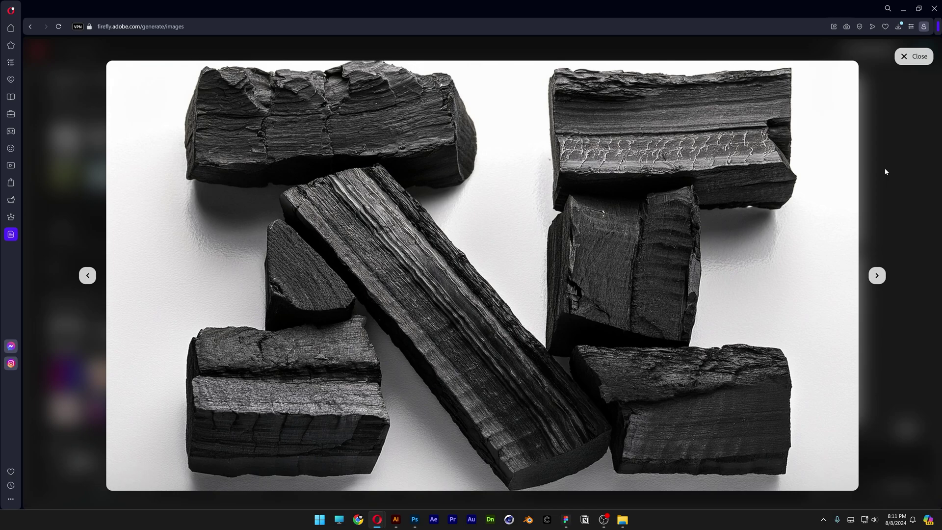
Drop style strength to zero, regenerate, and review the top-right and next results
key(Escape)
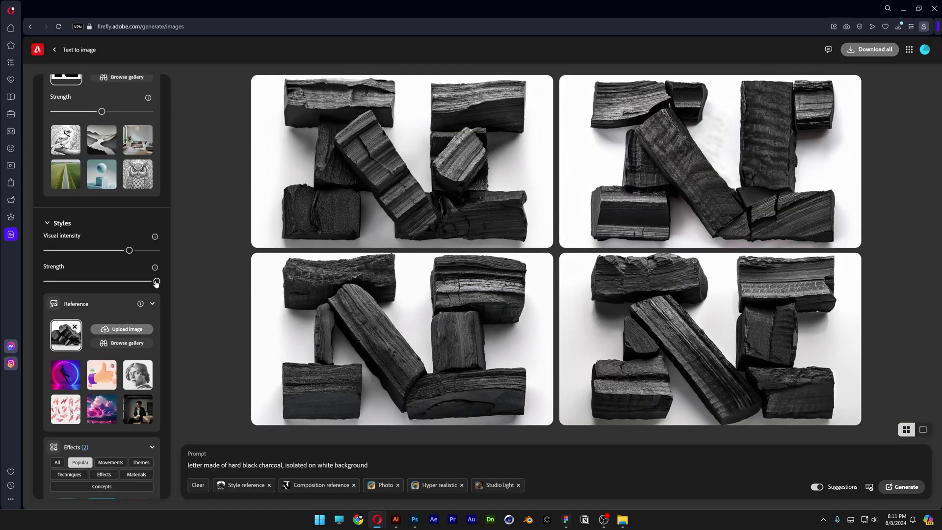
drag(156, 283, 47, 282)
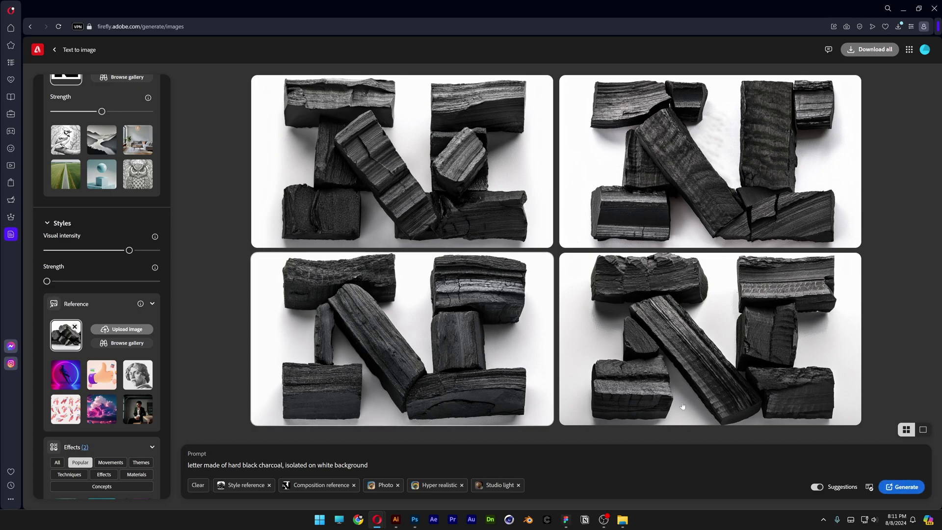
click(905, 490)
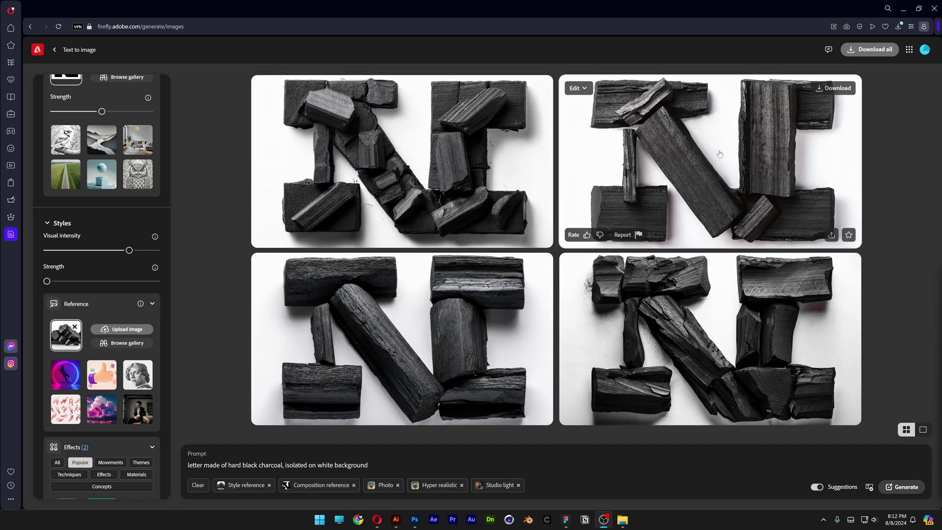
click(720, 153)
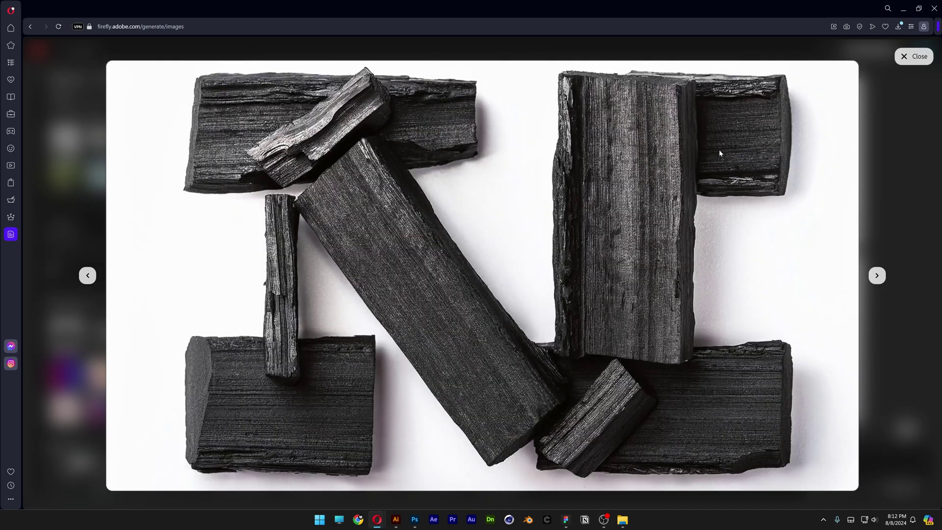
click(878, 278)
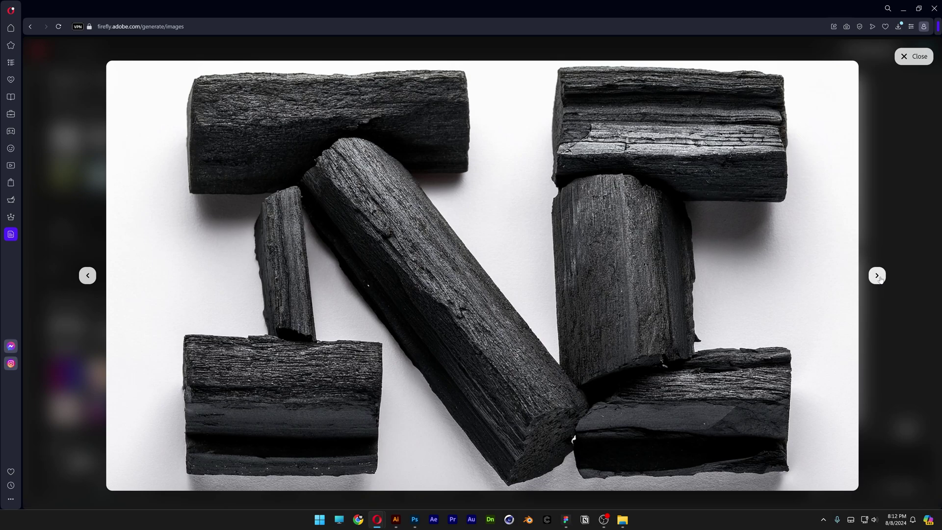
Set composition reference strength to zero and regenerate, turning the charcoal letters into Ms
key(Escape)
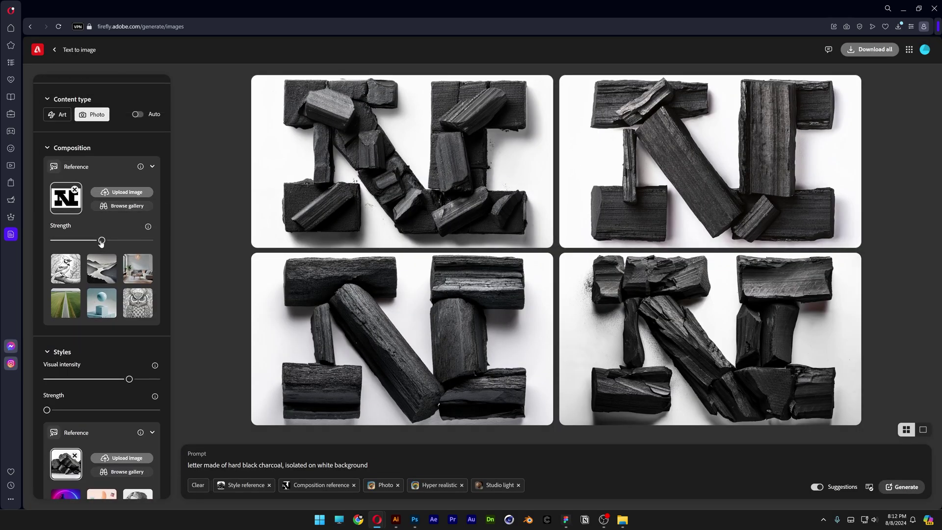
drag(102, 241, 61, 244)
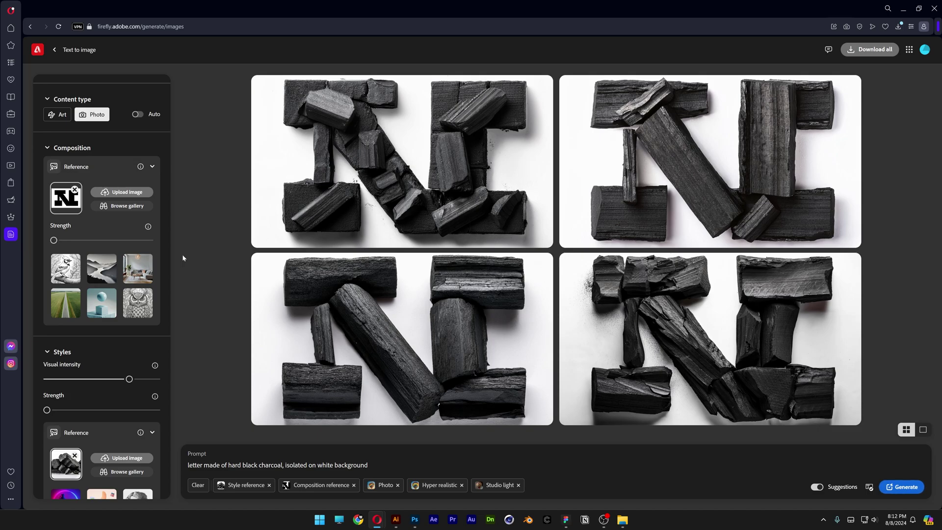
click(902, 487)
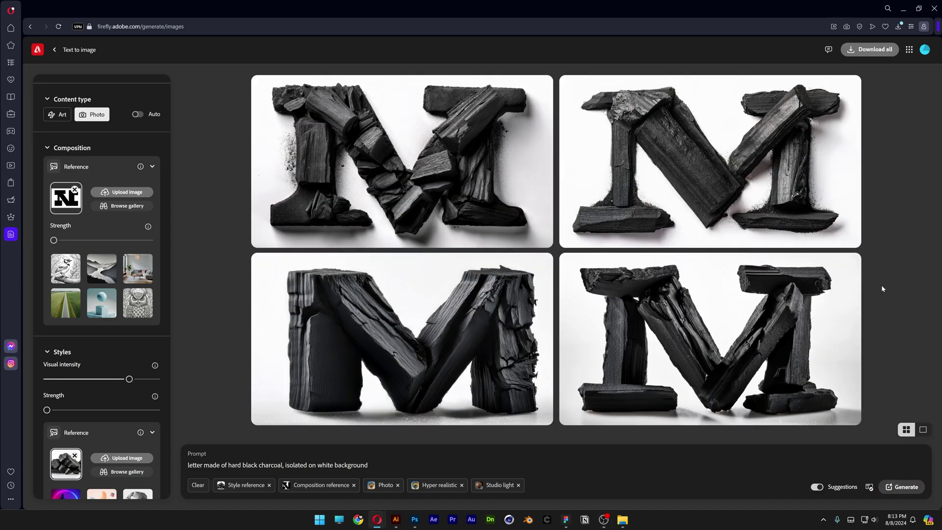
Download the bottom-left charcoal M as a JPG, then browse three more variations full size
click(431, 344)
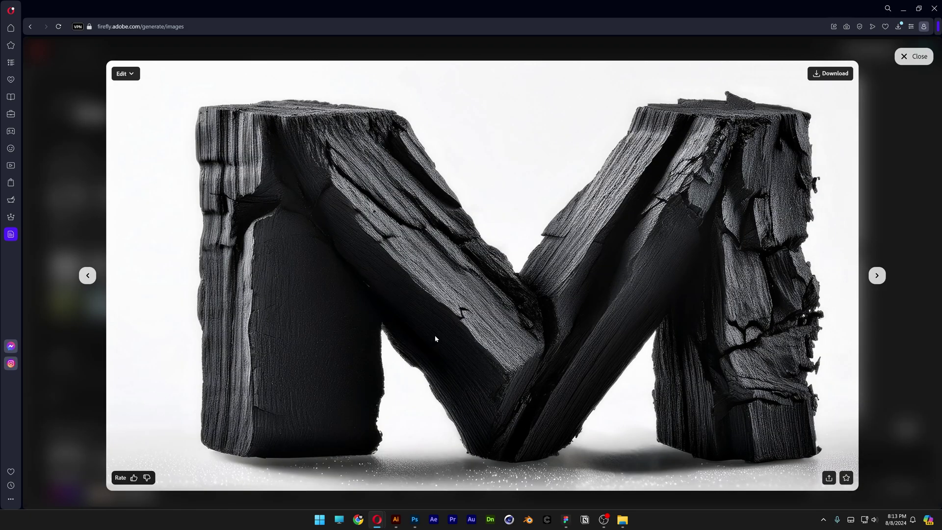
click(832, 73)
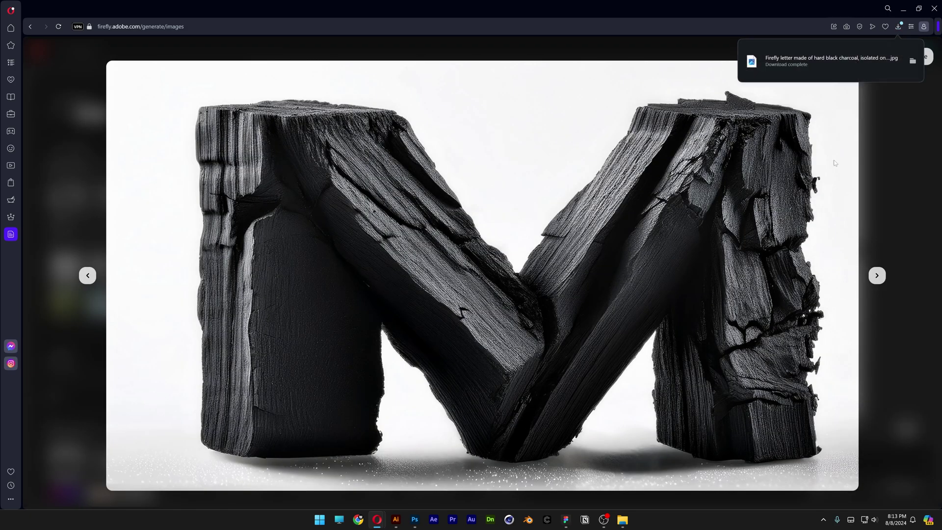
click(878, 281)
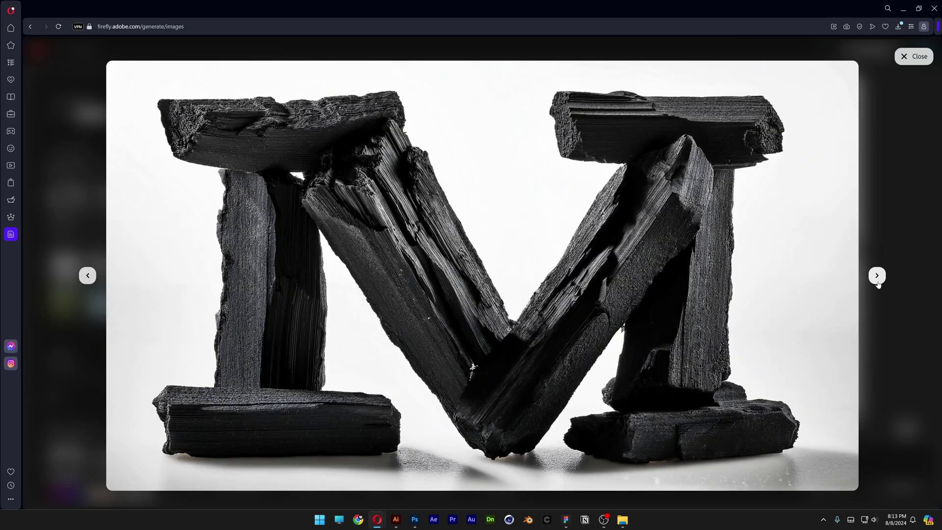
click(878, 277)
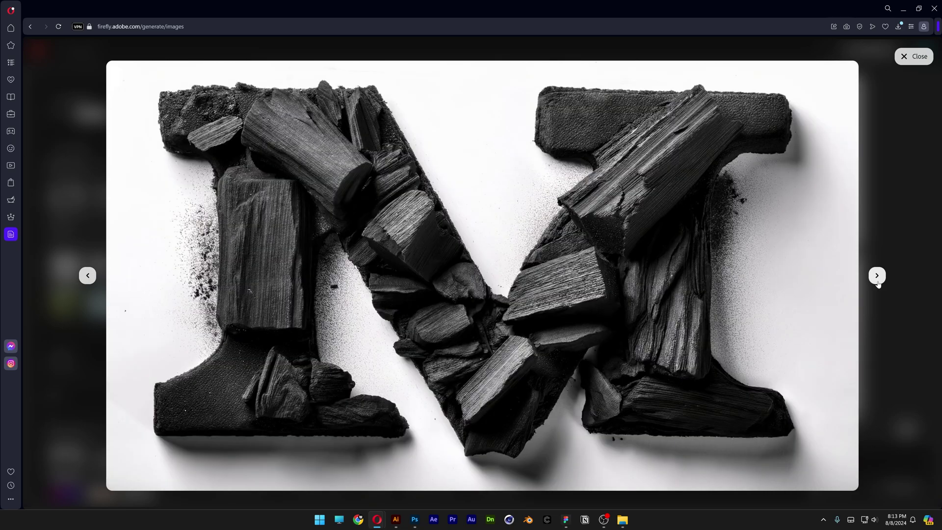
click(878, 277)
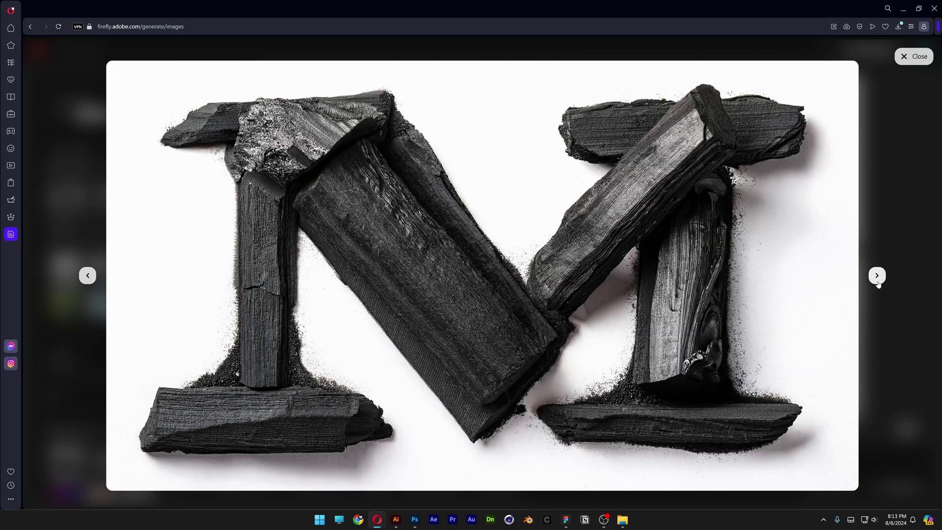